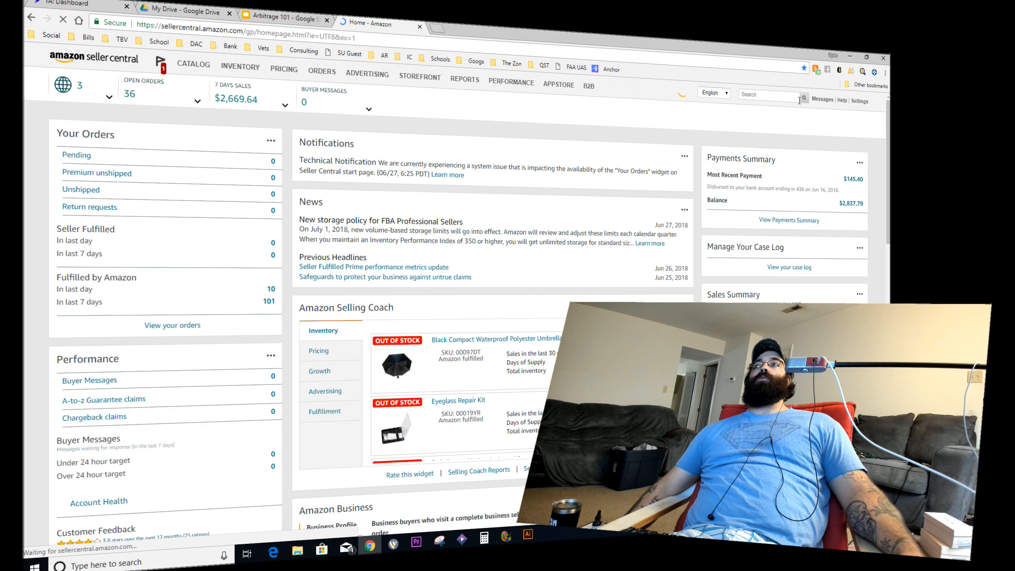
Step: Log out of Seller Central and enter the other account's e-mail address and password on the sign-in page
{"action": "mouse_move", "coordinate": [858, 102]}
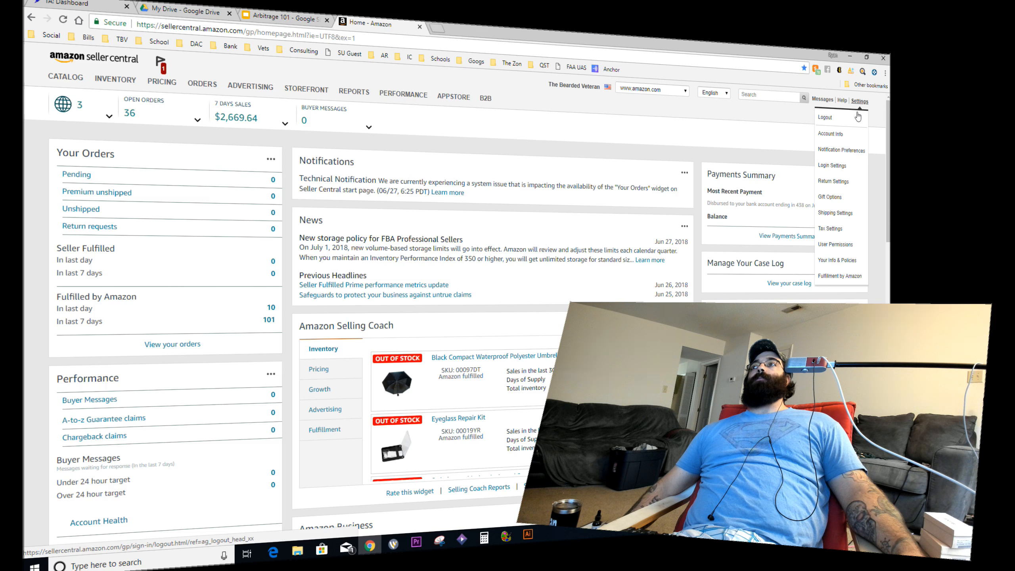
{"action": "left_click", "coordinate": [855, 120]}
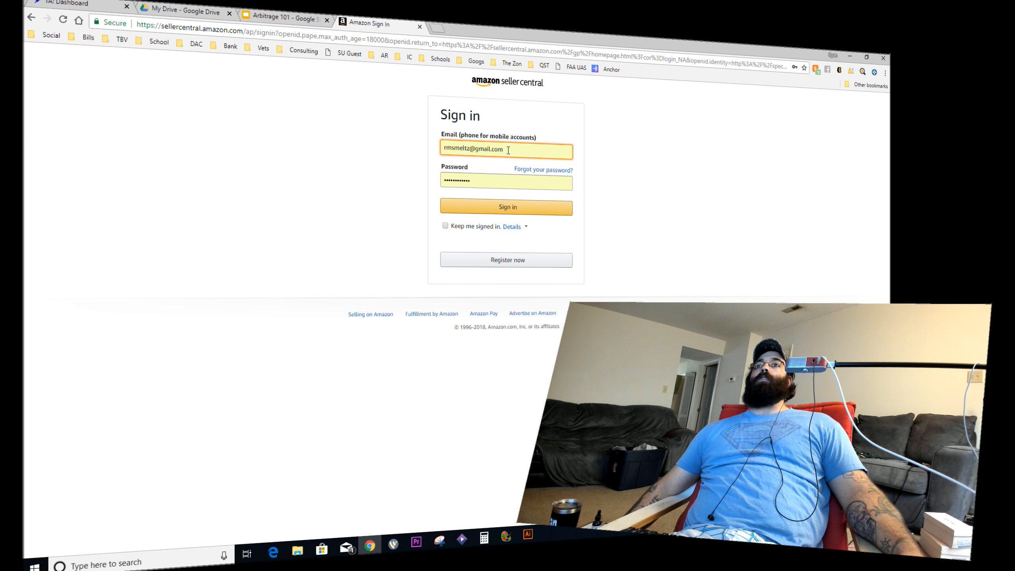
{"action": "triple_click", "coordinate": [510, 150]}
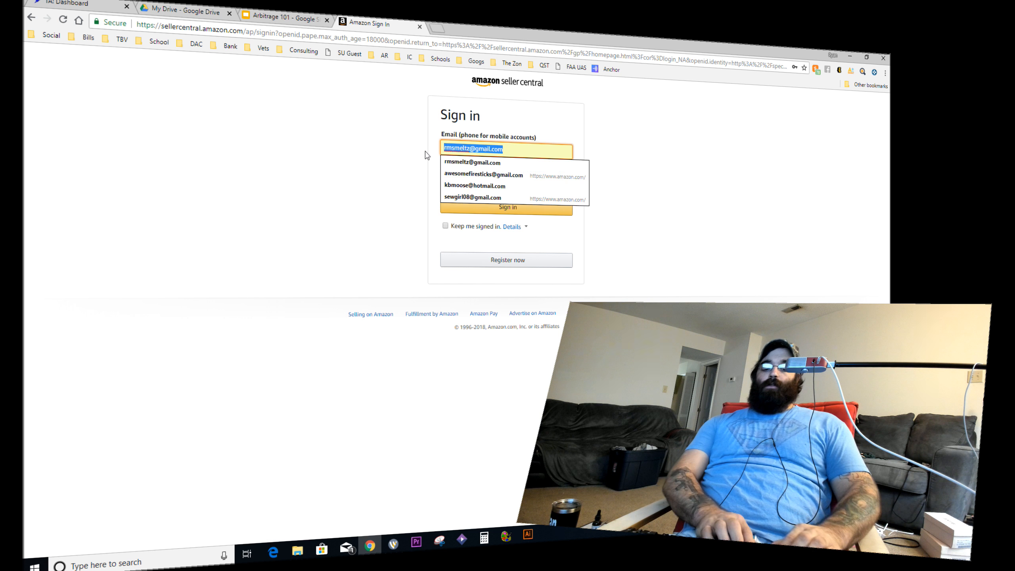
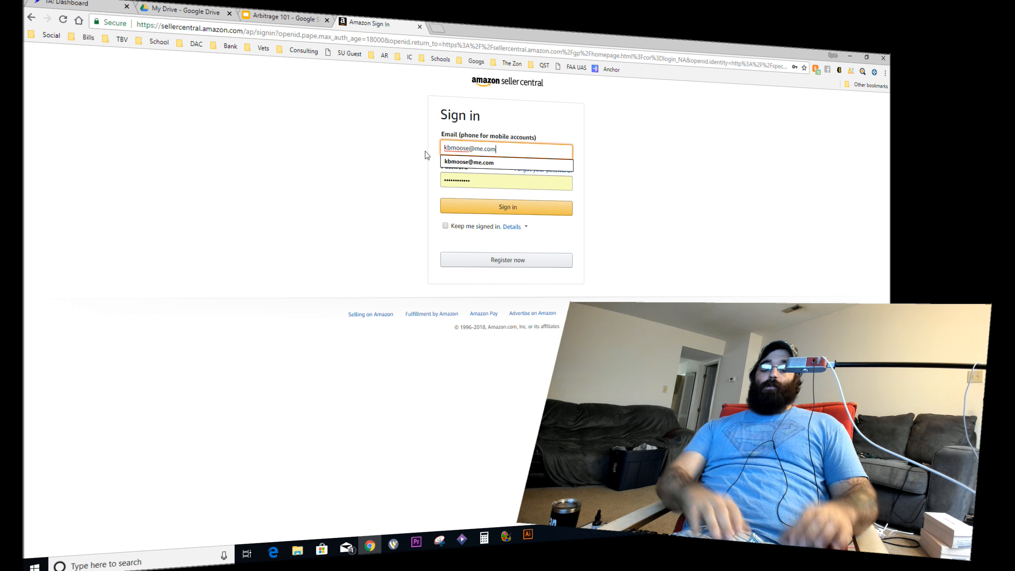
{"action": "key", "text": "Tab"}
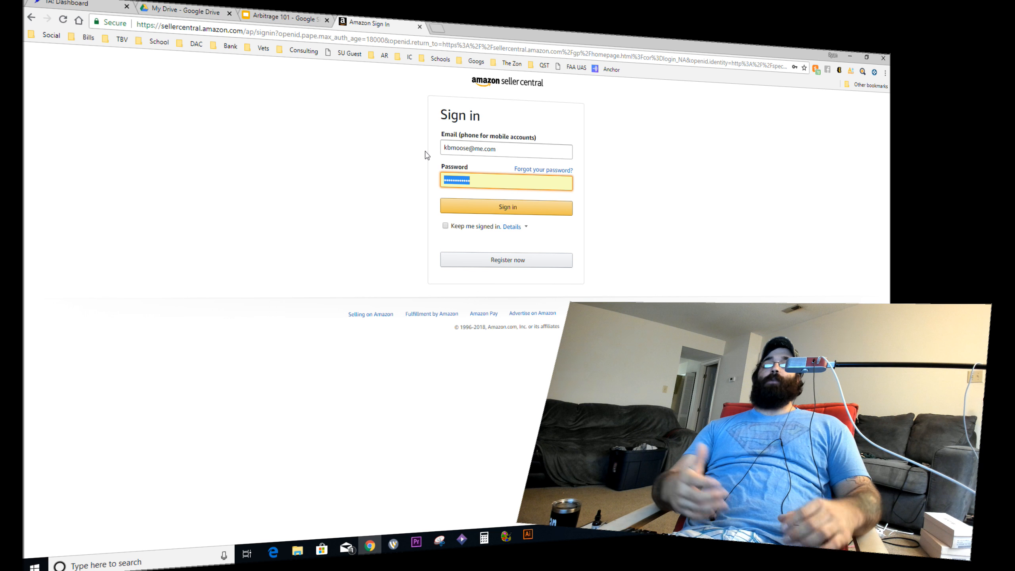
{"action": "type", "text": "•"}
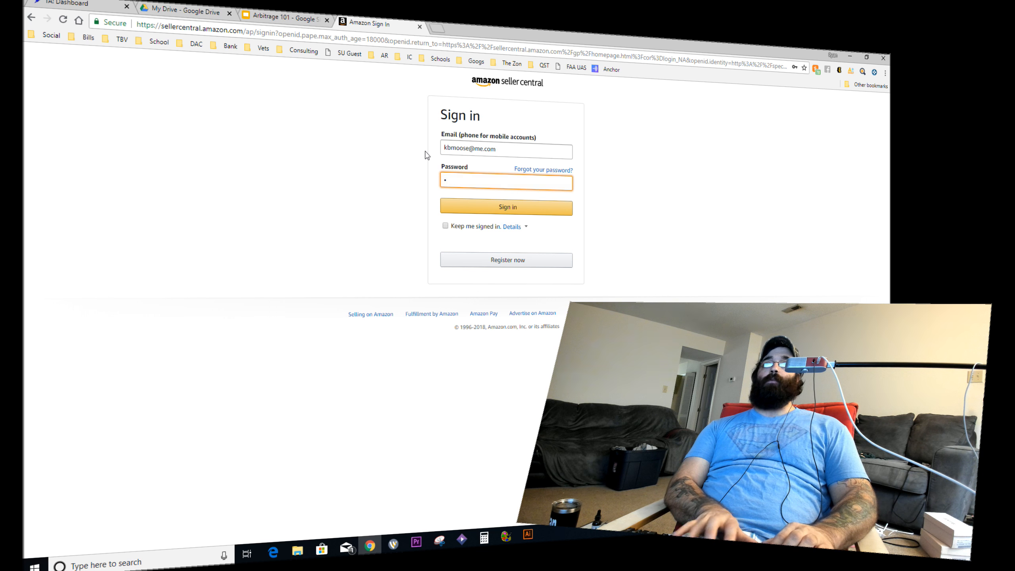
{"action": "key", "text": "BackSpace"}
{"action": "type", "text": "•"}
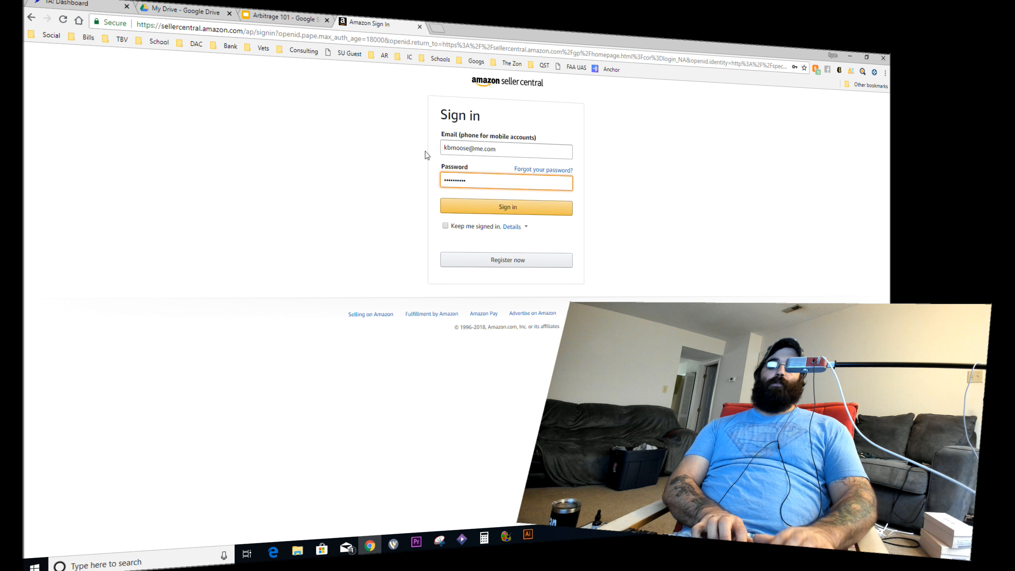
{"action": "type", "text": "•"}
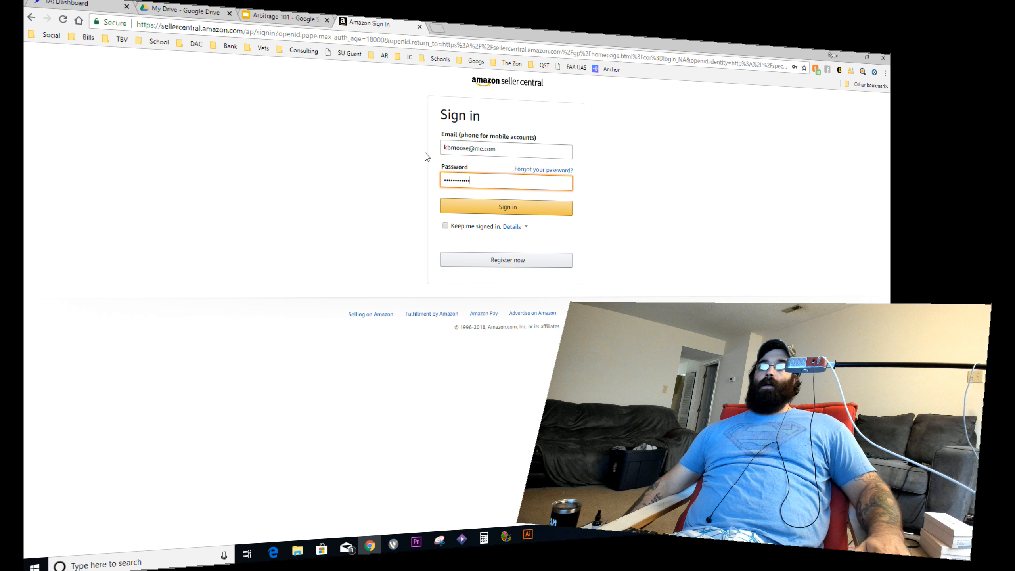
Step: Sign in with Keep me signed in, close the IA: Dashboard, My Drive and Arbitrage 101 tabs, and minimize Chrome
{"action": "left_click", "coordinate": [446, 227]}
{"action": "left_click", "coordinate": [488, 208]}
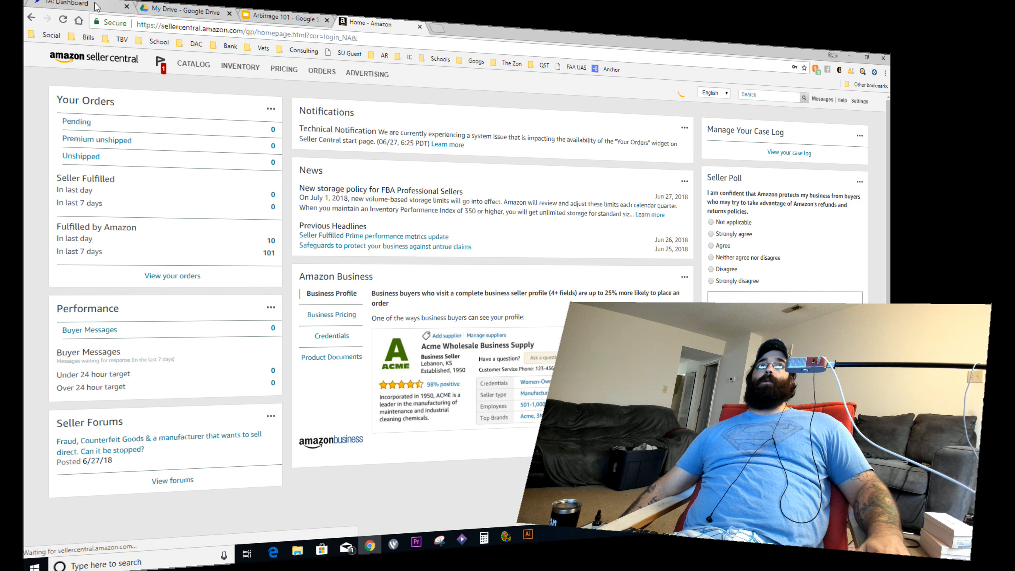
{"action": "left_click", "coordinate": [126, 7]}
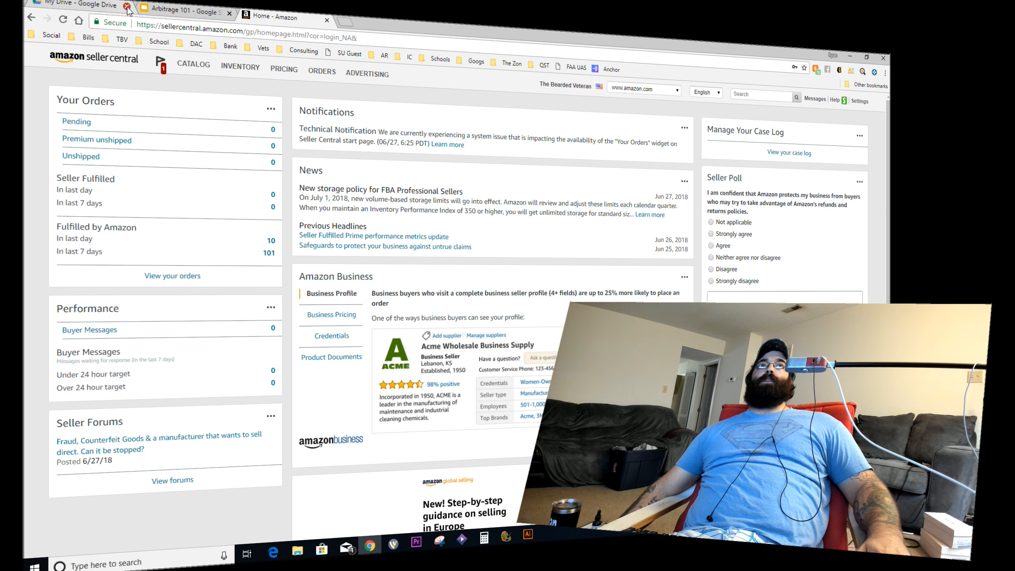
{"action": "left_click", "coordinate": [127, 6]}
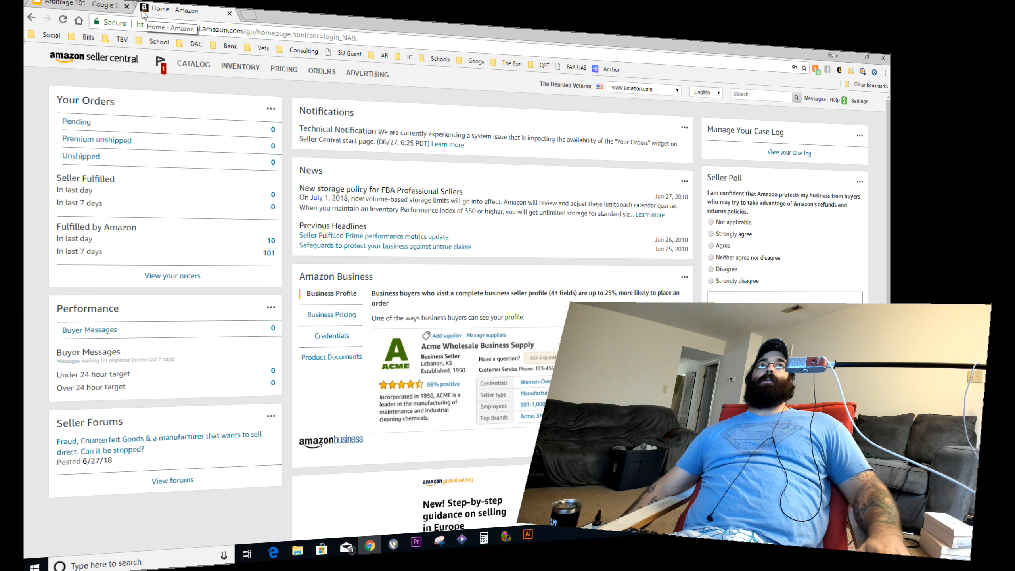
{"action": "left_click", "coordinate": [127, 7]}
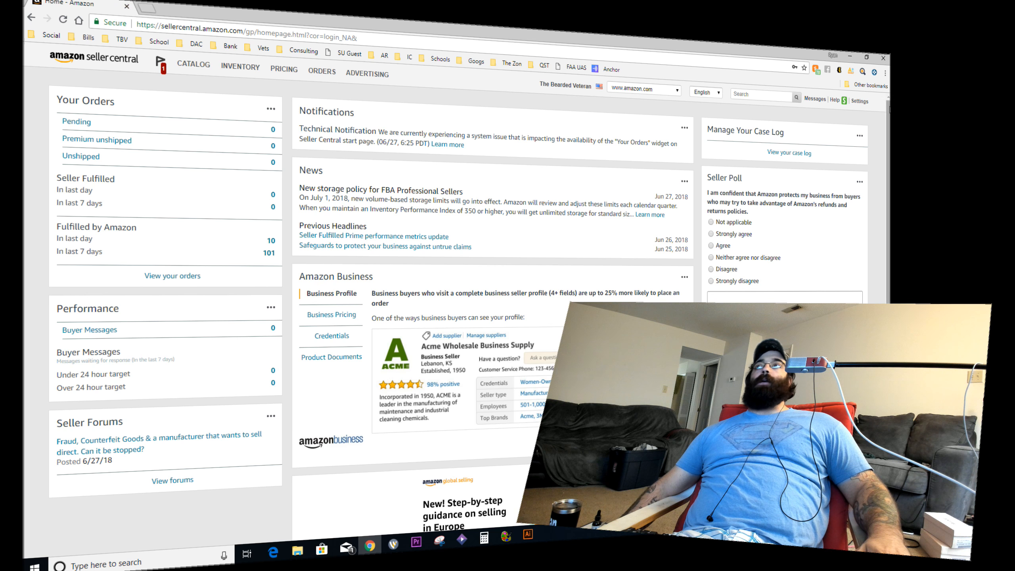
{"action": "left_click", "coordinate": [851, 55]}
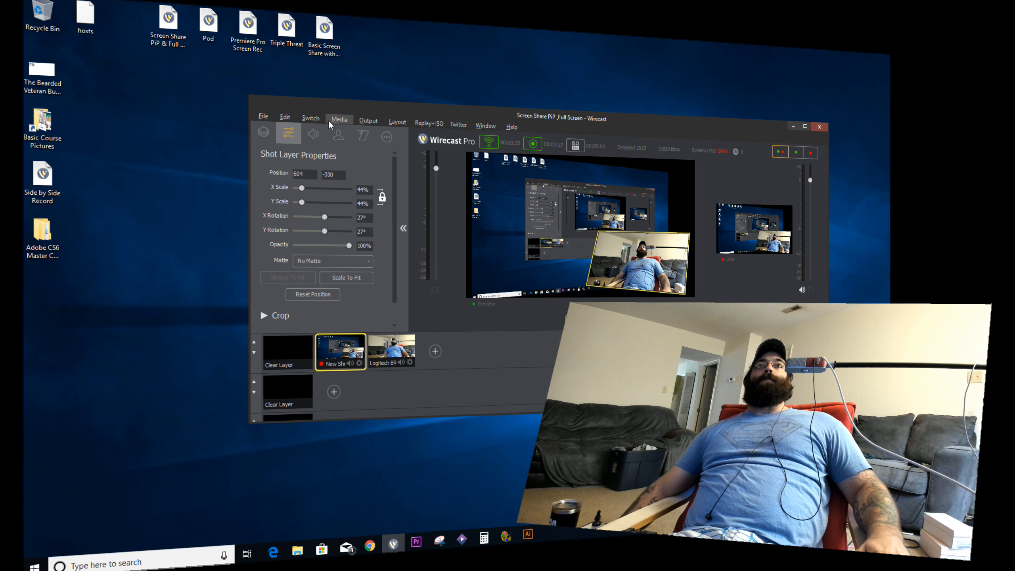
Step: Open the Basic Screen Share with Audio document from its desktop icon
{"action": "mouse_move", "coordinate": [399, 549]}
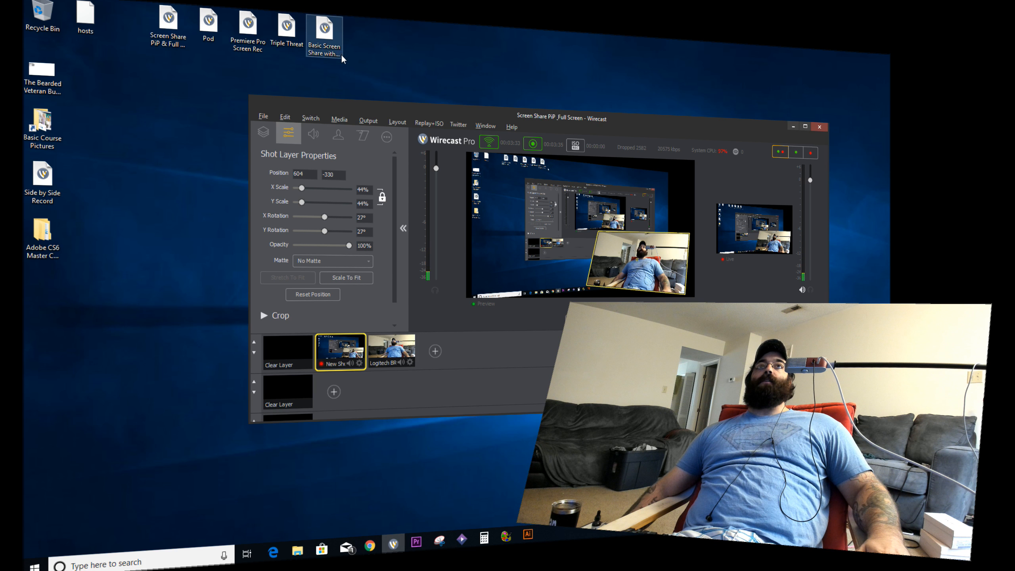
{"action": "left_click", "coordinate": [331, 37]}
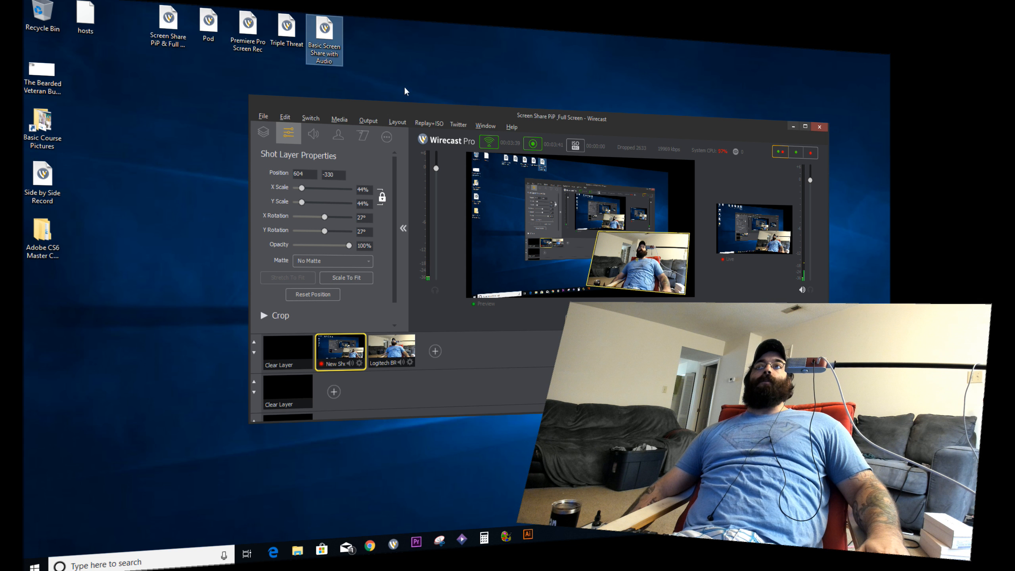
{"action": "key", "text": "Return"}
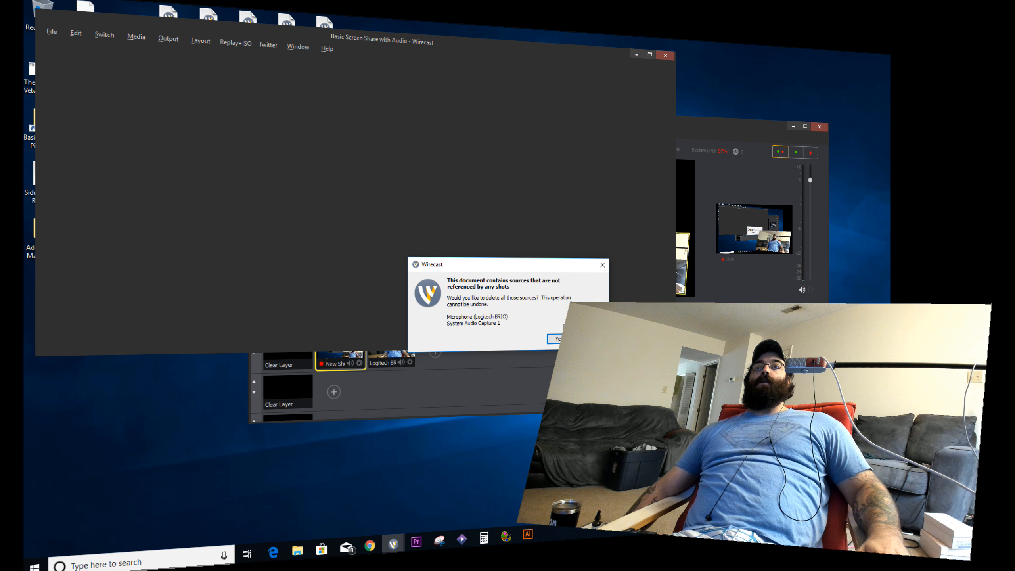
Step: Dismiss the unreferenced-sources prompt, reposition the Wirecast window, and begin adding a Screen Capture source to the shot
{"action": "left_click", "coordinate": [562, 339]}
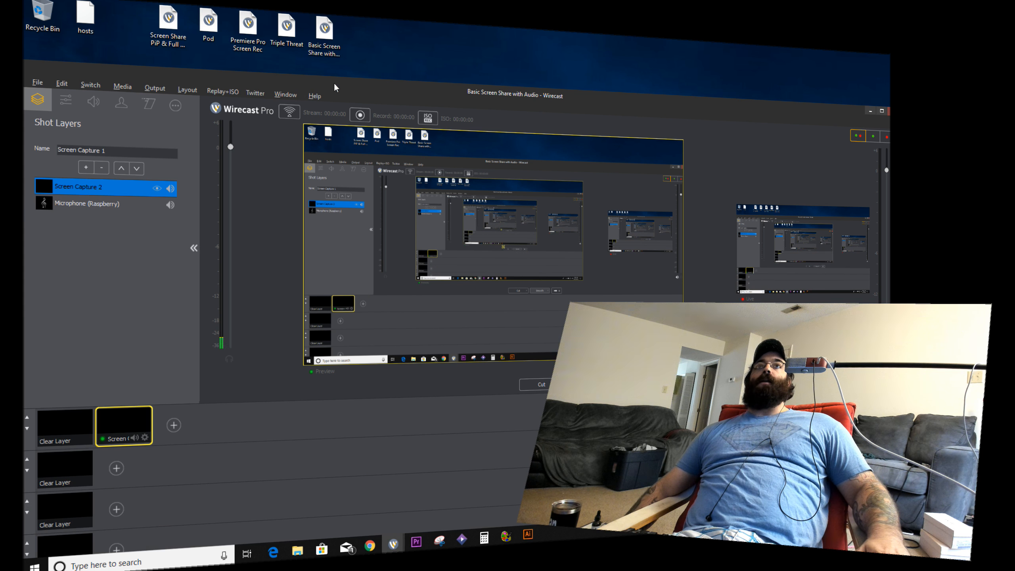
{"action": "left_click_drag", "start_coordinate": [335, 87], "coordinate": [358, 41]}
{"action": "left_click", "coordinate": [196, 379]}
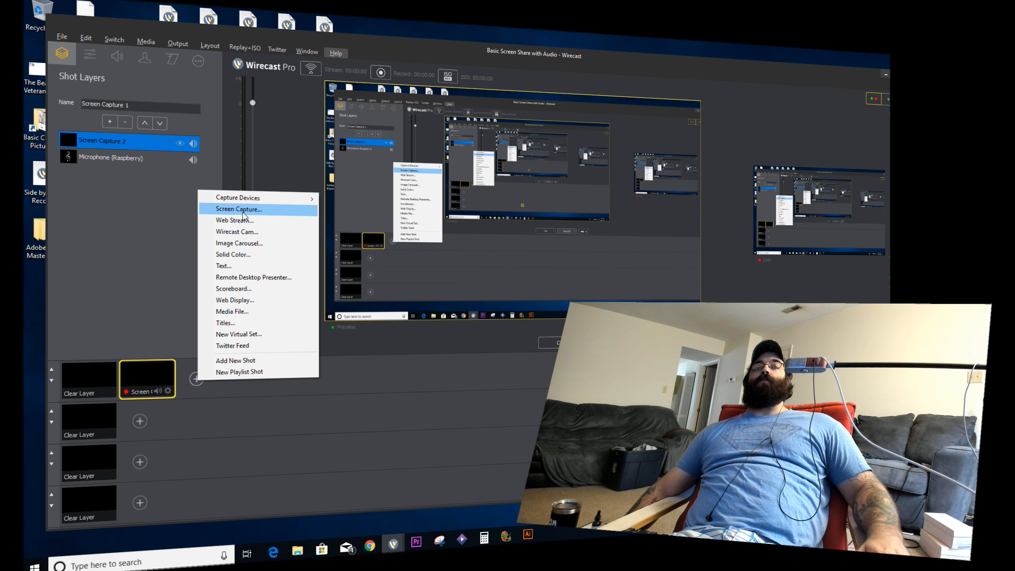
{"action": "mouse_move", "coordinate": [270, 197]}
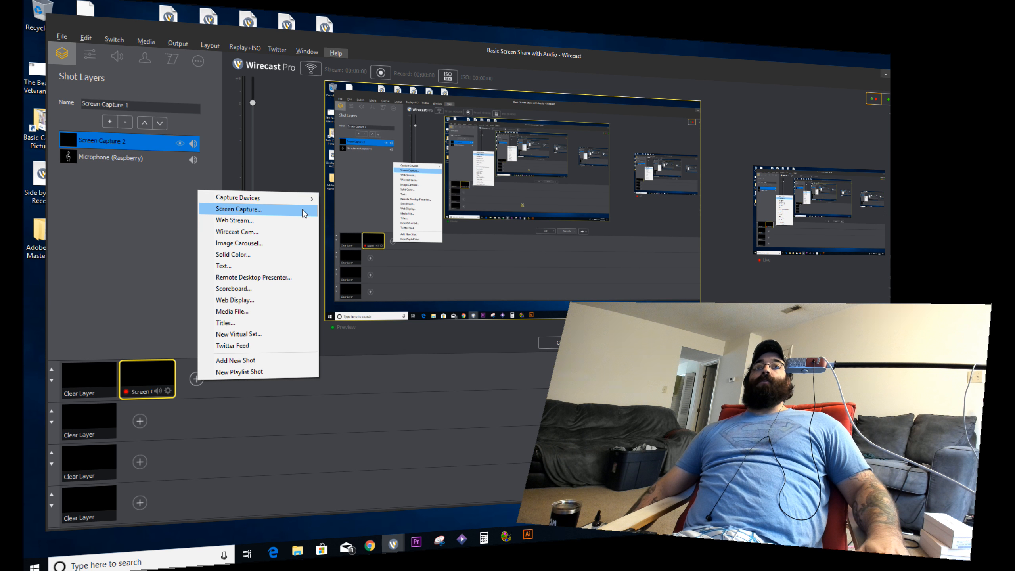
{"action": "key", "text": "Escape"}
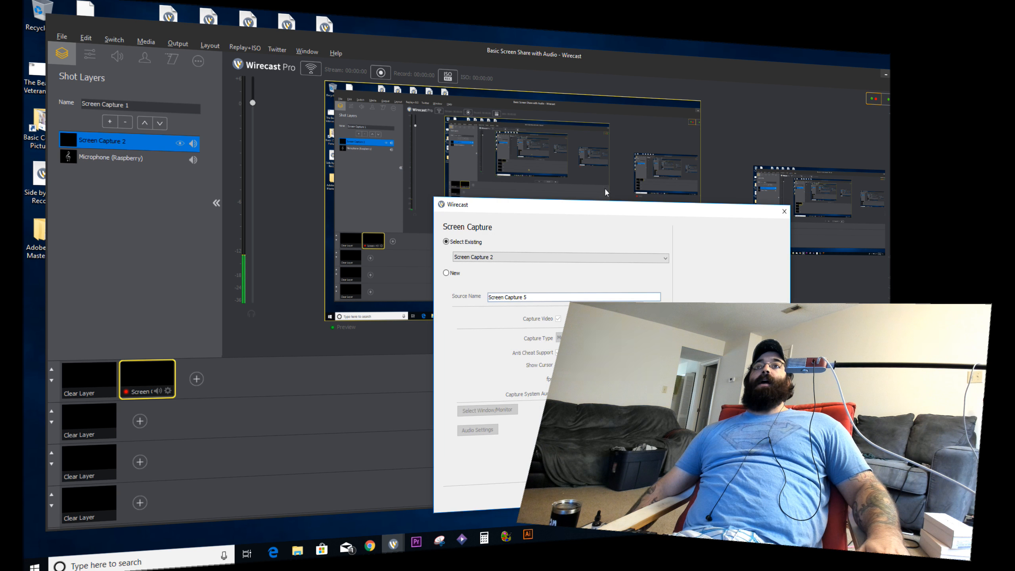
Step: Make the screen capture a new source, Screen Capture 5, close its settings, and bring up the Screen shot's options
{"action": "left_click", "coordinate": [446, 274]}
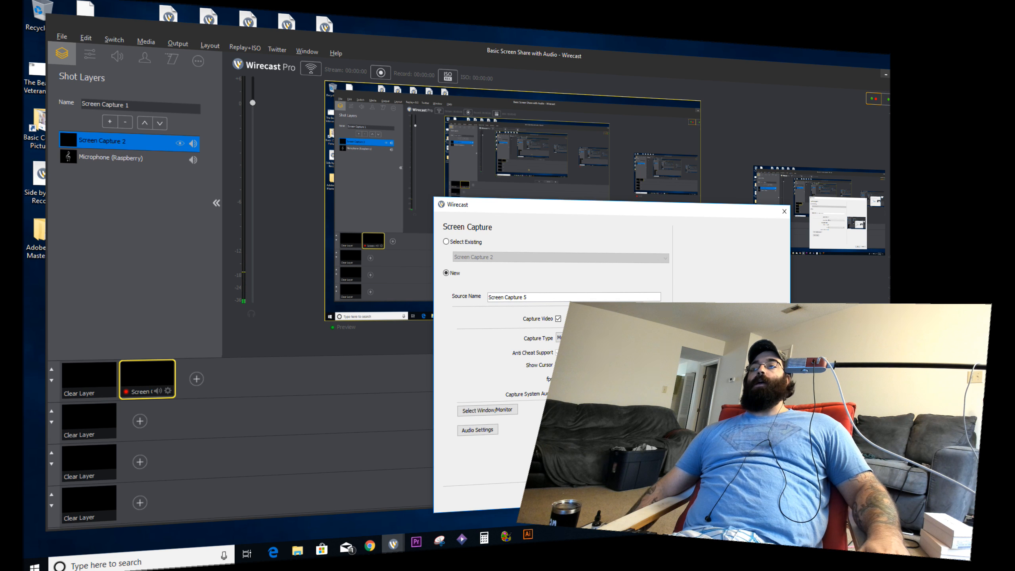
{"action": "key", "text": "Escape"}
{"action": "right_click", "coordinate": [146, 380]}
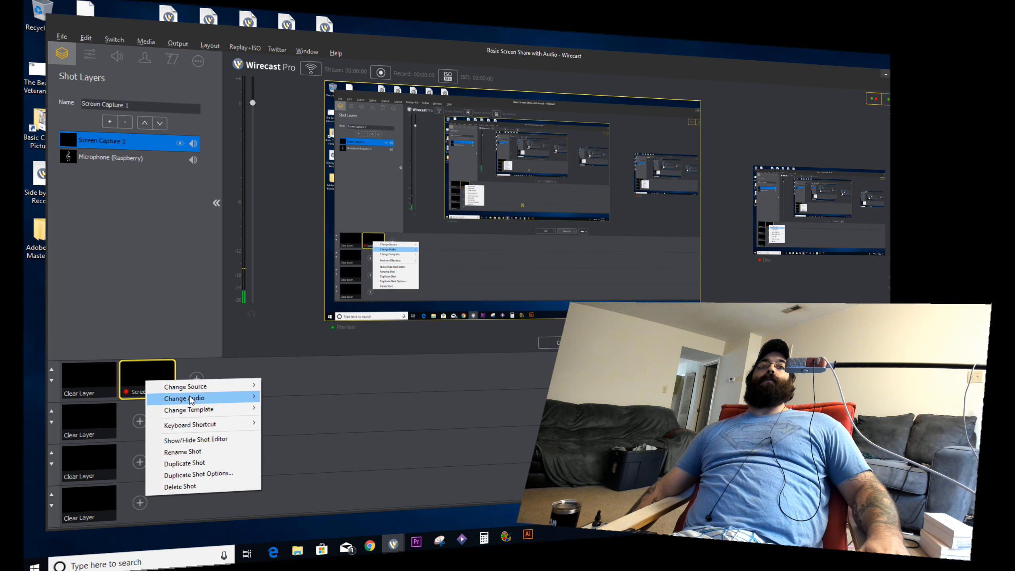
Step: Close the Screen shot's options menu and use the shot's + button to add another source
{"action": "left_click", "coordinate": [140, 370]}
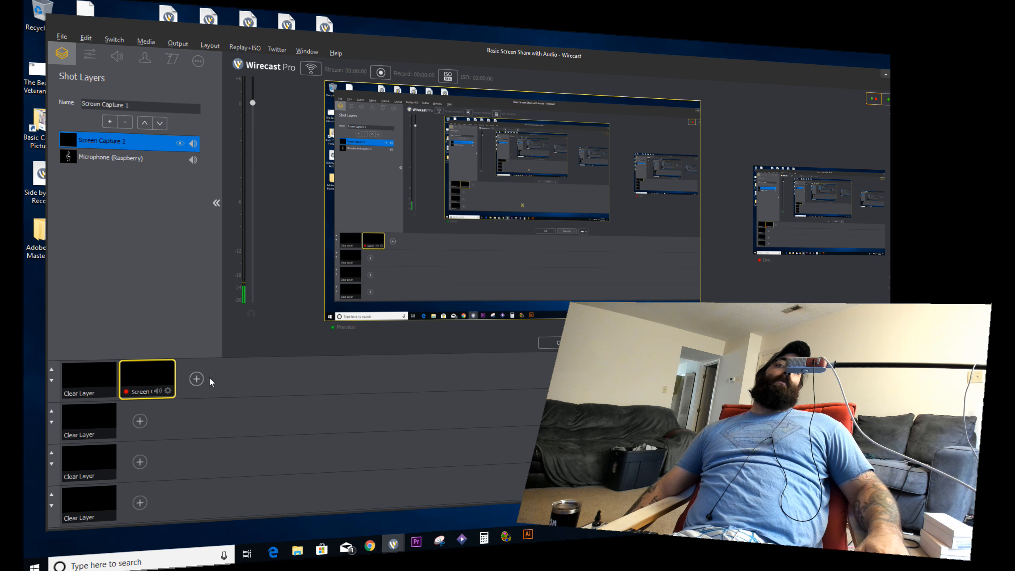
{"action": "left_click", "coordinate": [196, 379]}
Step: Add the Logitech BRIO webcam shot, put it on air, and load the Screen Capture shot into preview
{"action": "mouse_move", "coordinate": [280, 198]}
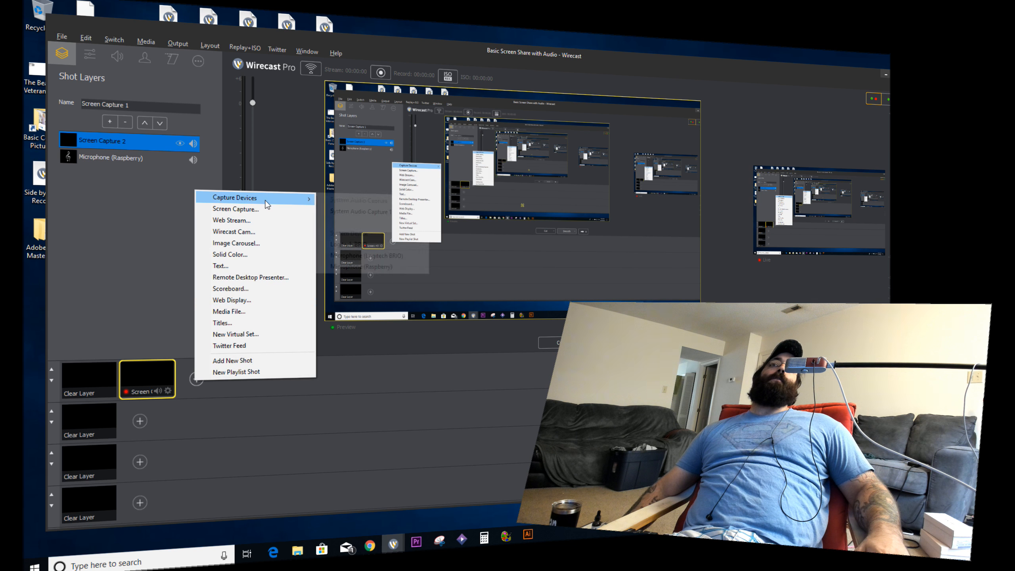
{"action": "left_click", "coordinate": [349, 245]}
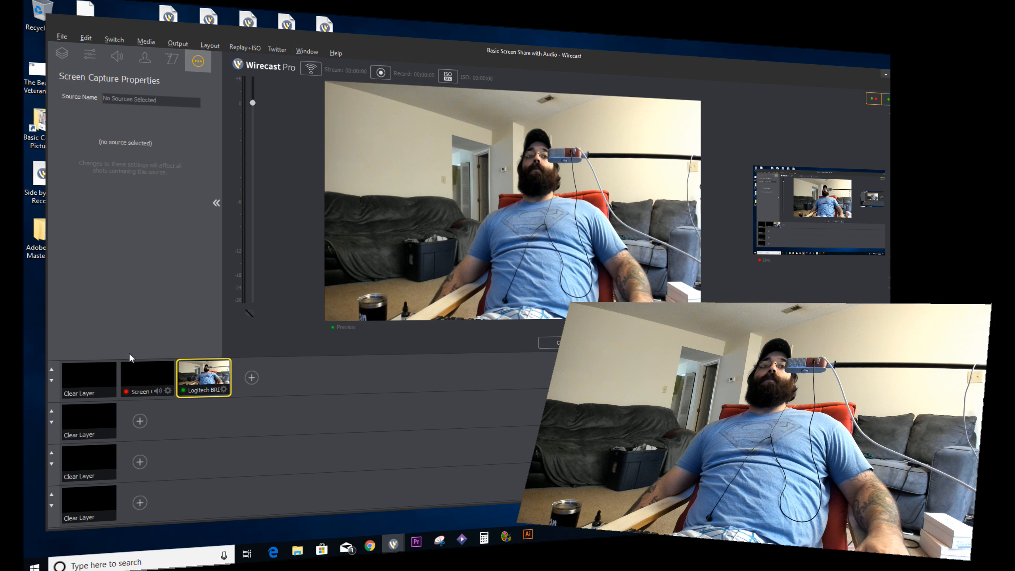
{"action": "left_click", "coordinate": [138, 375]}
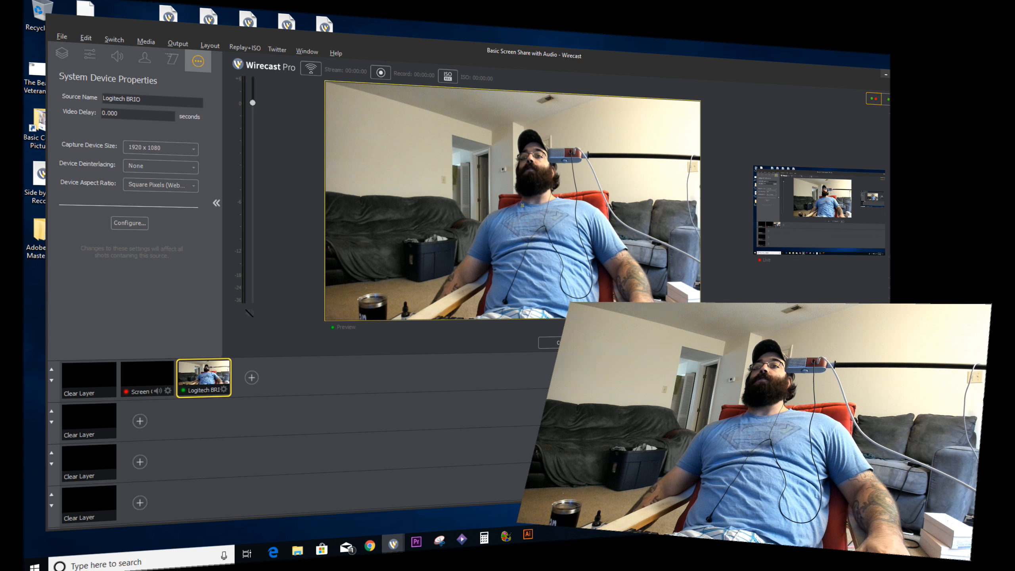
{"action": "left_click", "coordinate": [725, 232]}
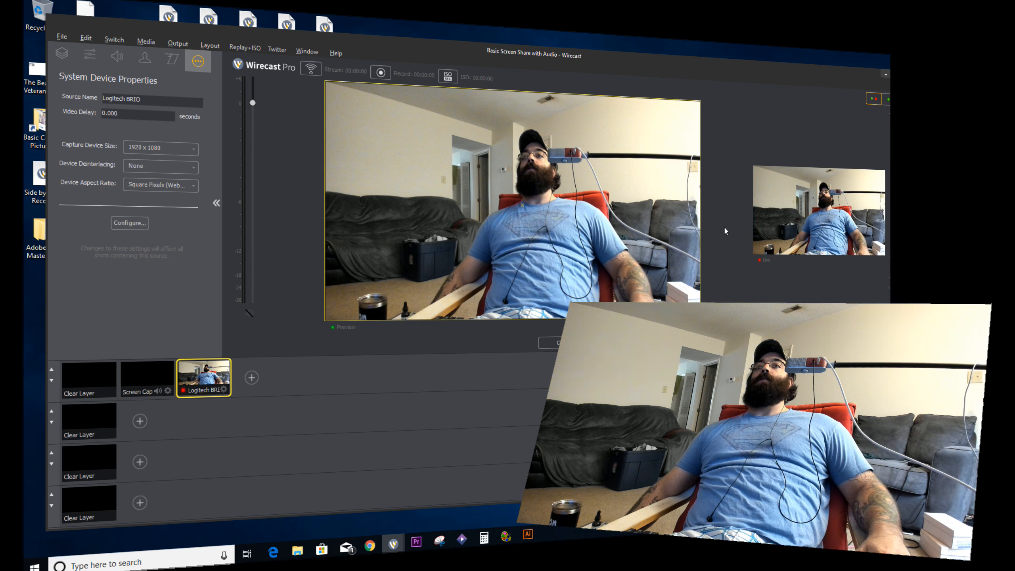
{"action": "left_click", "coordinate": [160, 380]}
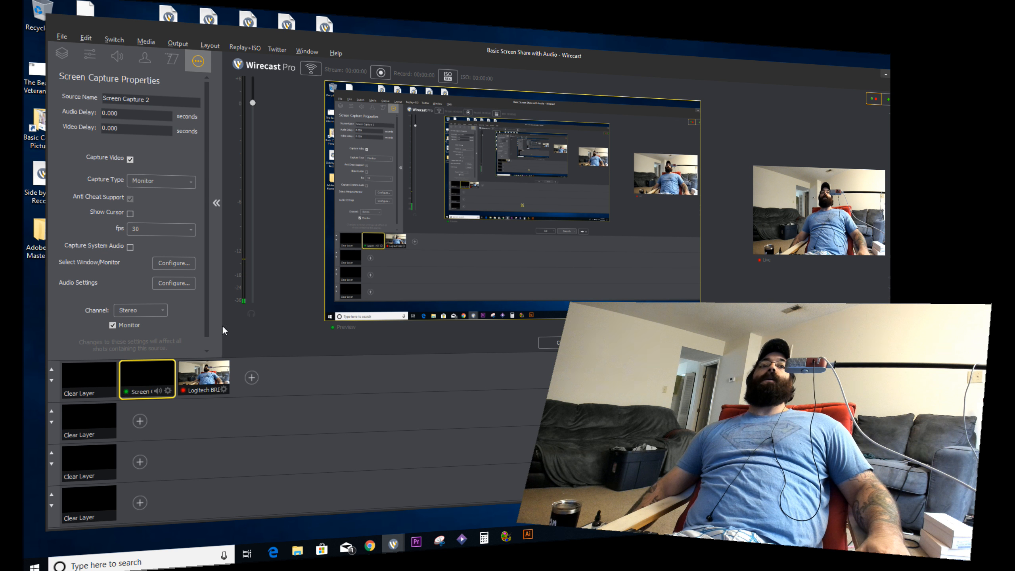
Step: Send the Screen Capture shot live with Ctrl+G, replacing the Logitech BRIO webcam on air
{"action": "left_click", "coordinate": [89, 56]}
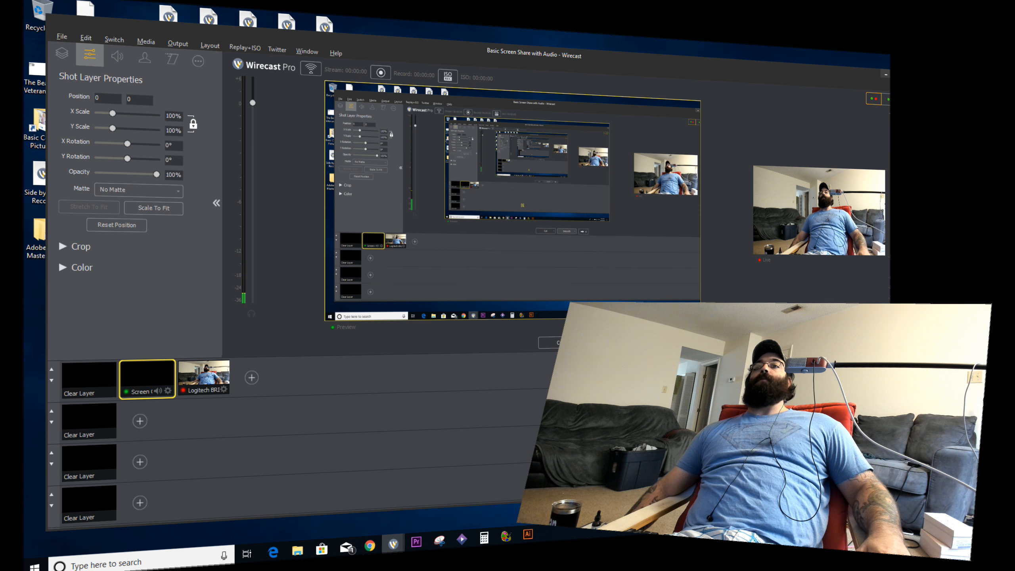
{"action": "key", "text": "ctrl+g"}
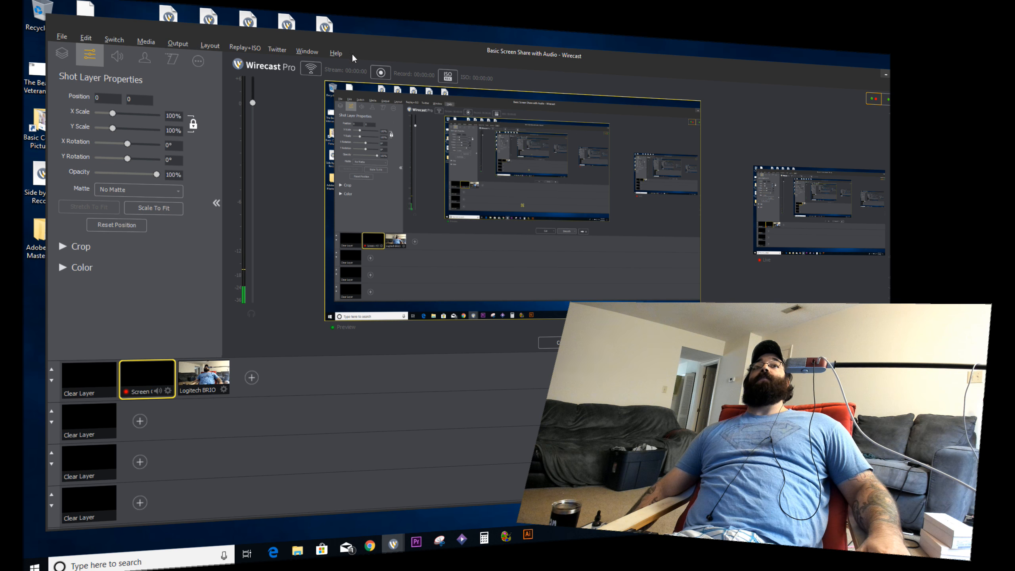
{"action": "left_click", "coordinate": [179, 42]}
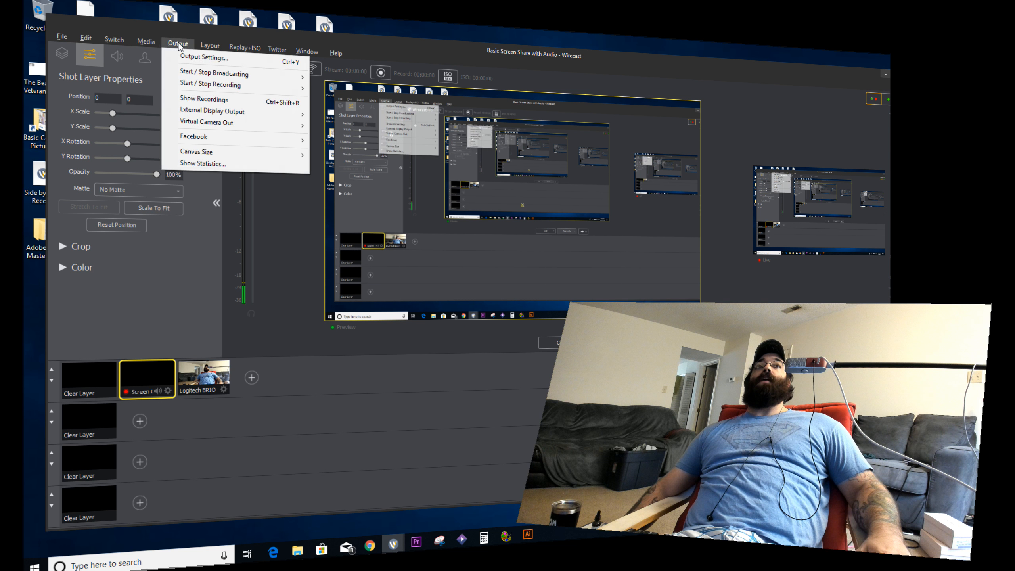
Step: In Output Settings, add a new output with Facebook Live as its destination
{"action": "left_click", "coordinate": [203, 58]}
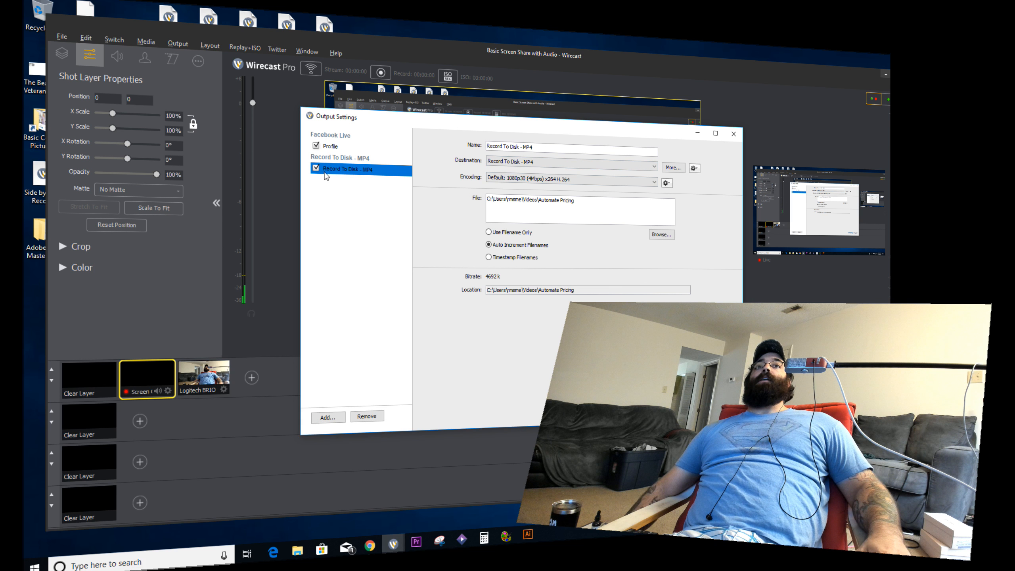
{"action": "left_click", "coordinate": [328, 418]}
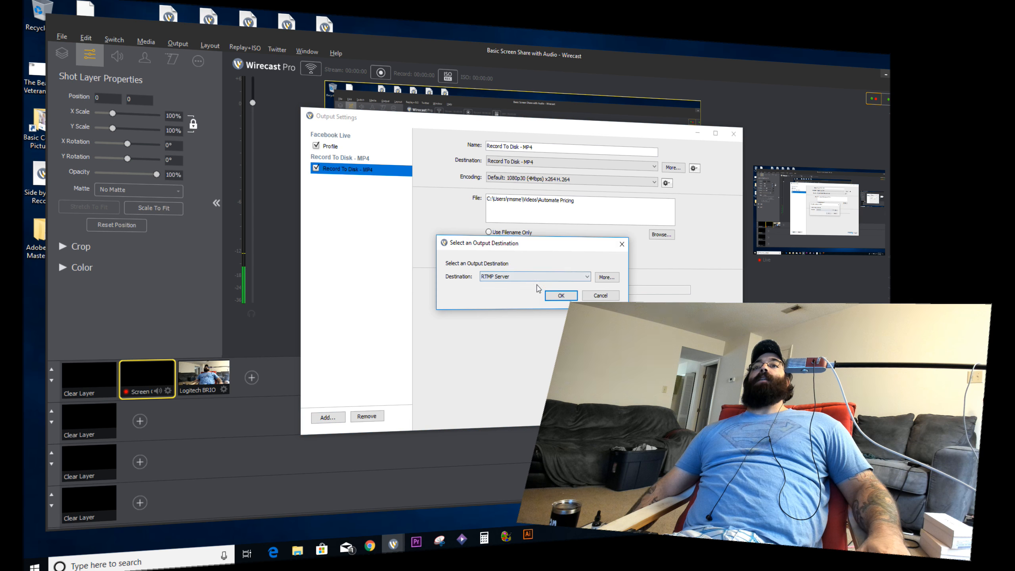
{"action": "left_click", "coordinate": [540, 280]}
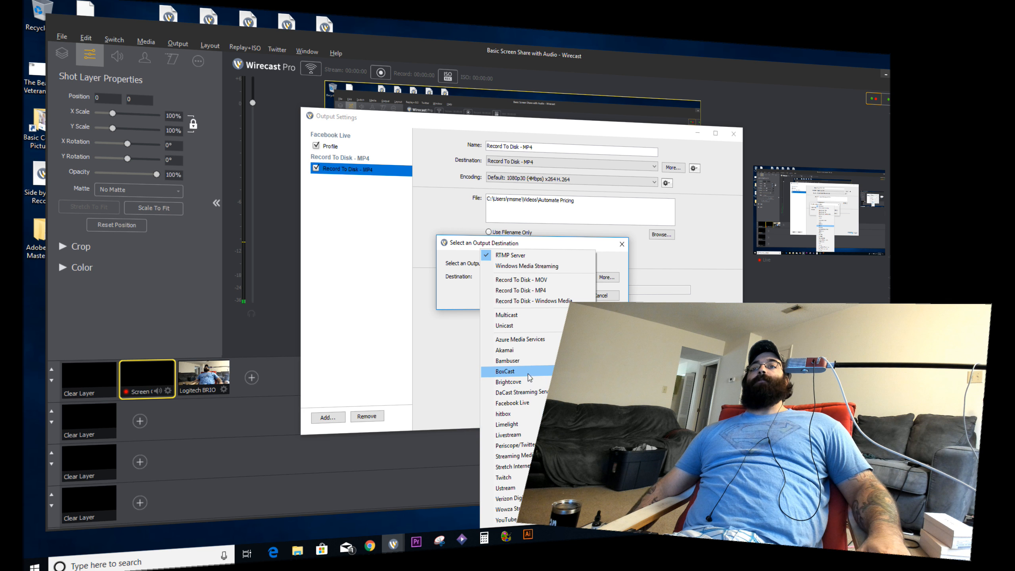
{"action": "left_click", "coordinate": [531, 403]}
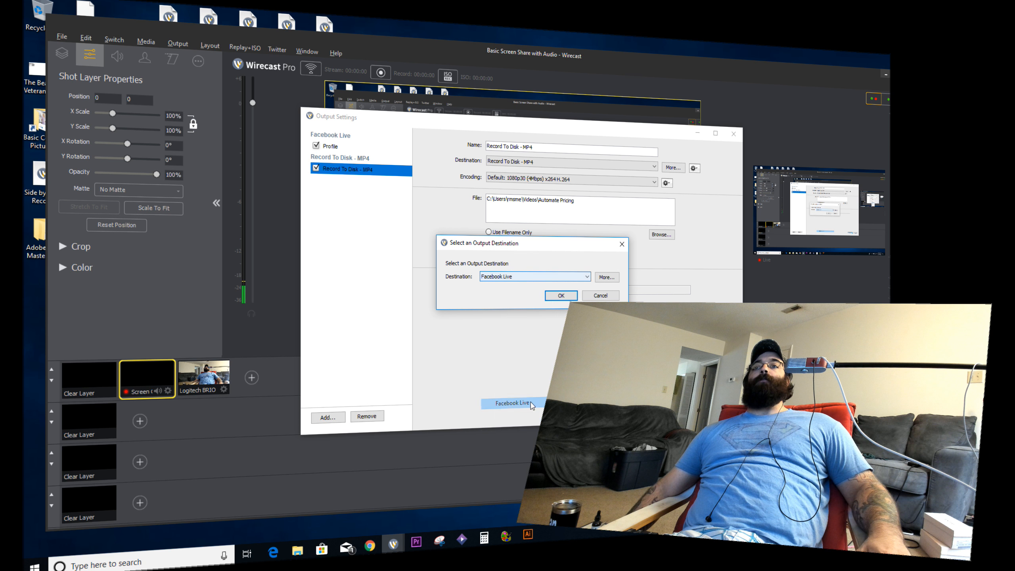
Step: Confirm the Facebook Live output and keep its schedule at Go Live Now
{"action": "left_click", "coordinate": [561, 295]}
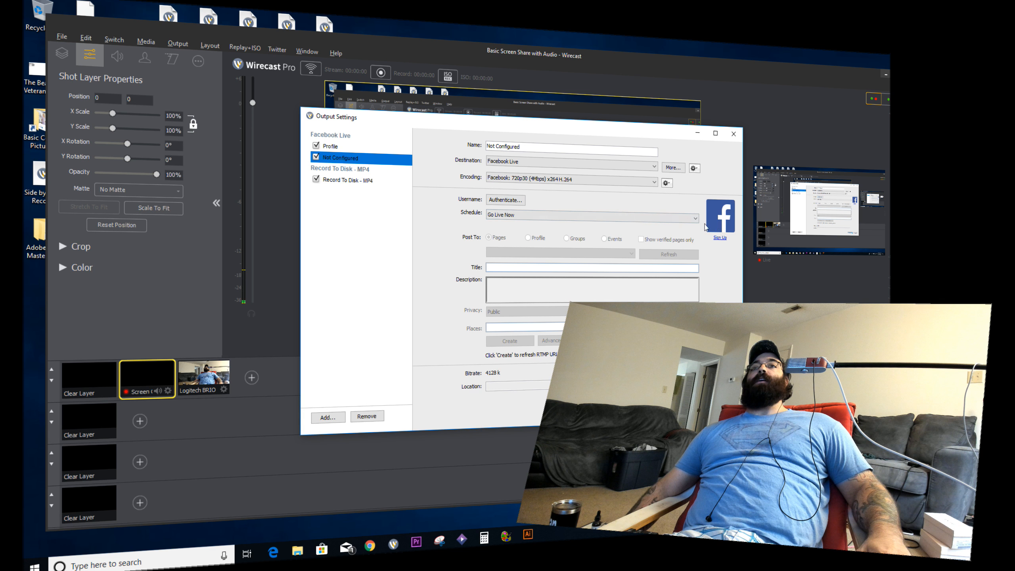
{"action": "left_click", "coordinate": [516, 217]}
{"action": "left_click", "coordinate": [536, 227]}
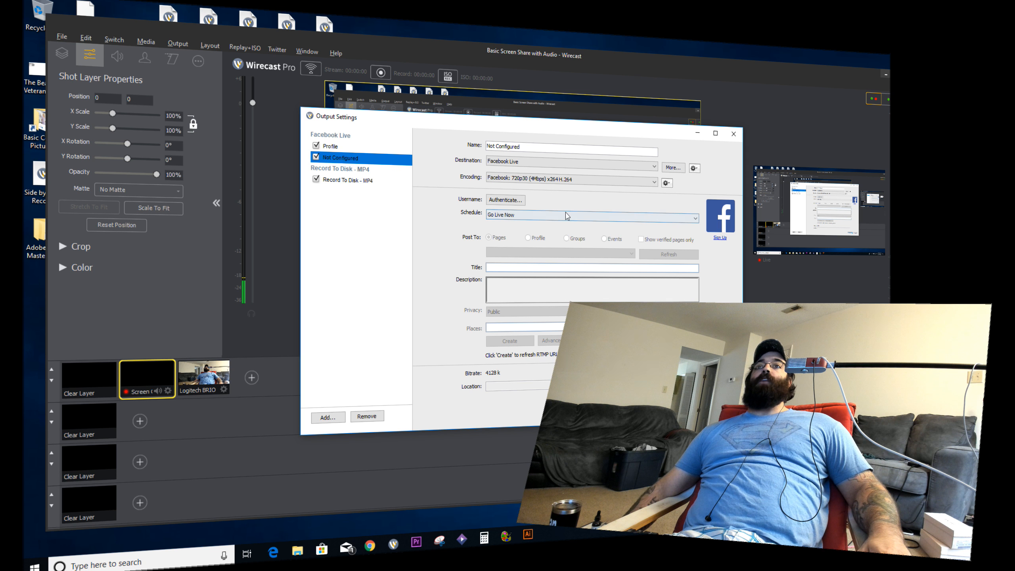
Step: Regenerate the RTMP stream address for the Profile Facebook Live output, then view the Not Configured output
{"action": "left_click", "coordinate": [338, 150]}
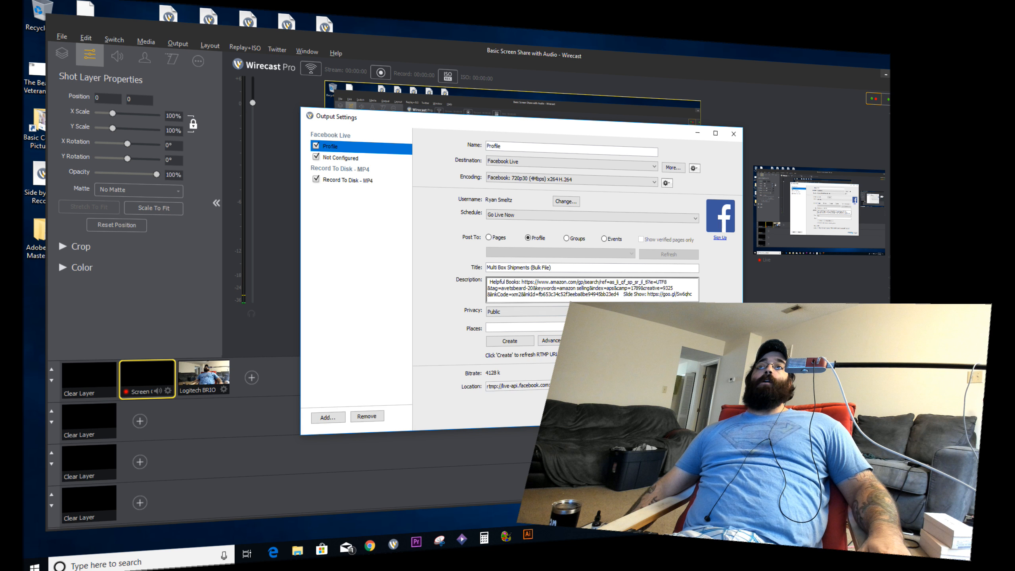
{"action": "left_click", "coordinate": [510, 341]}
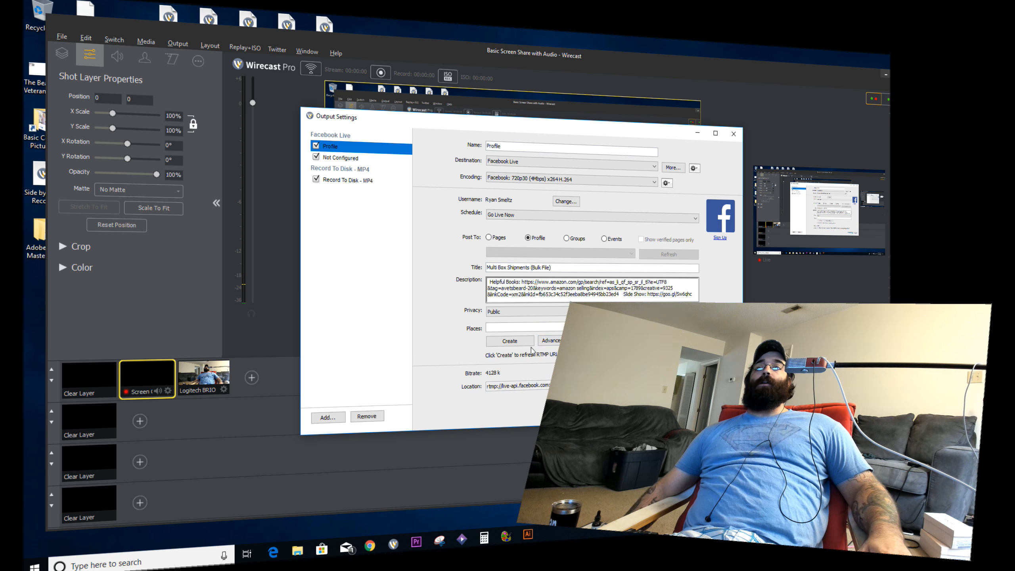
{"action": "left_click", "coordinate": [344, 158]}
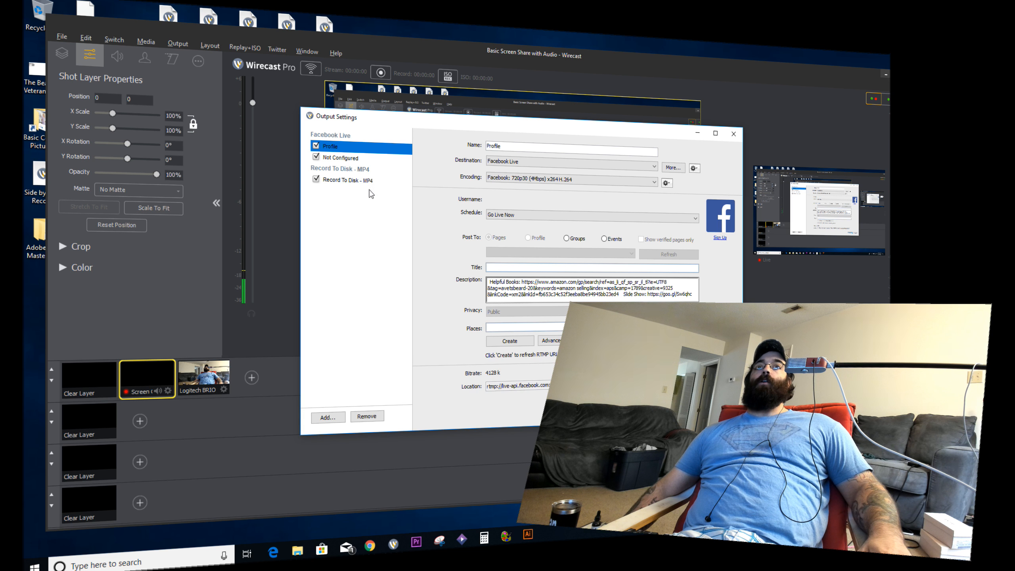
Step: Check the Record To Disk MP4 output, keeping the 1080p30 encoding preset and reviewing its file path
{"action": "left_click", "coordinate": [357, 182]}
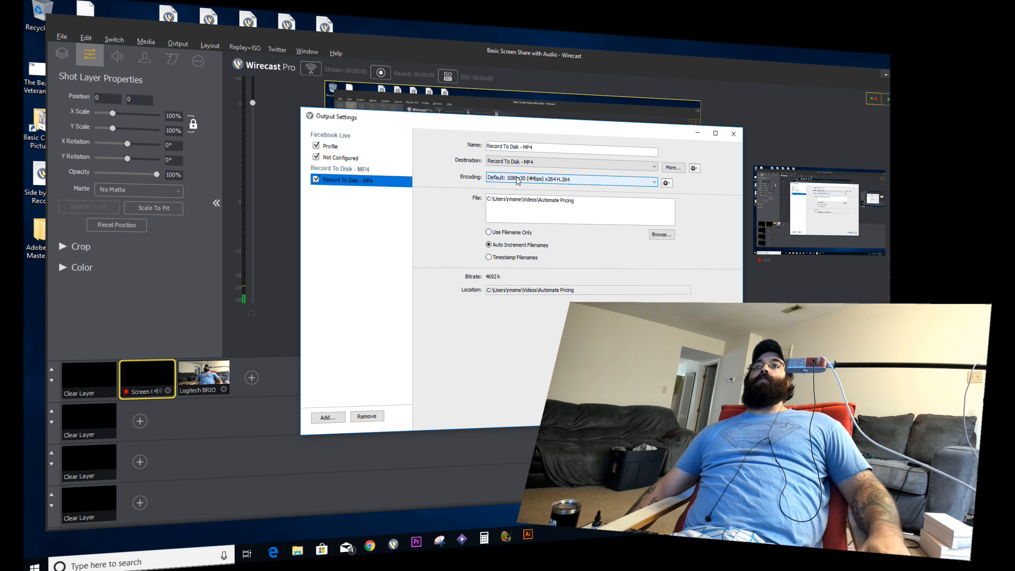
{"action": "left_click", "coordinate": [517, 181]}
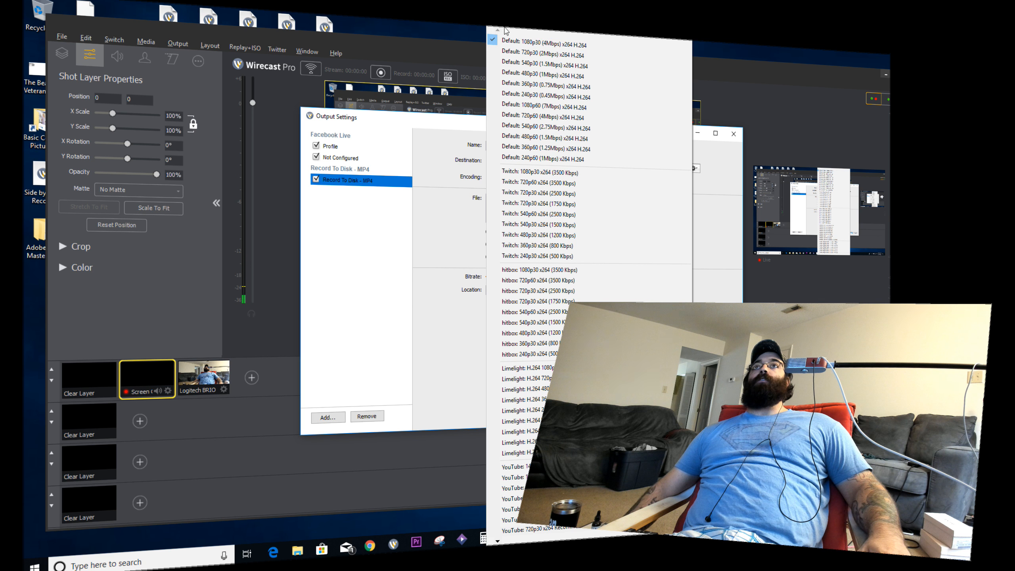
{"action": "left_click", "coordinate": [448, 221]}
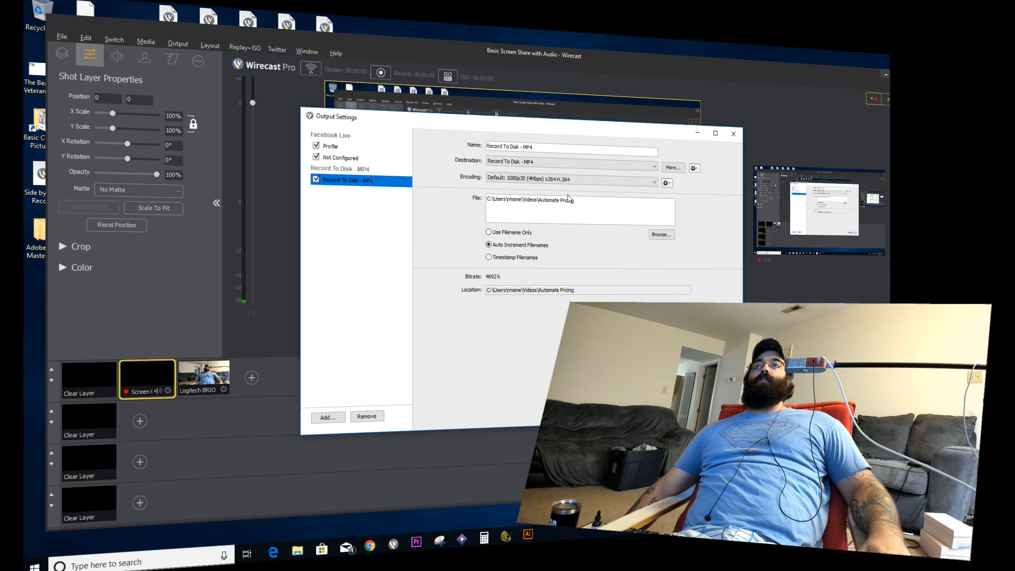
{"action": "left_click_drag", "start_coordinate": [575, 200], "coordinate": [545, 199]}
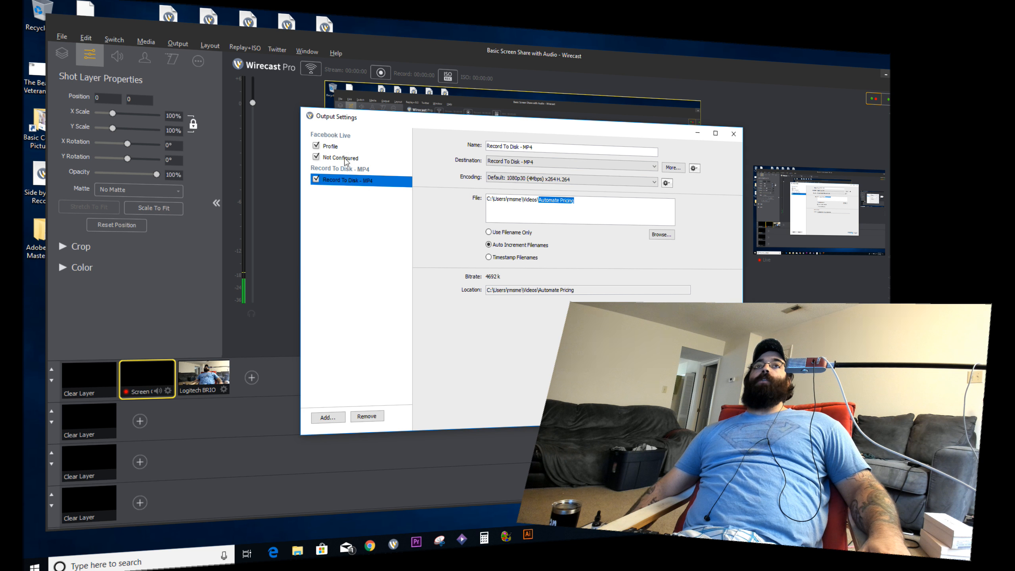
Step: Remove the Not Configured Facebook output, keep the Profile output, and apply the output settings
{"action": "left_click", "coordinate": [357, 157]}
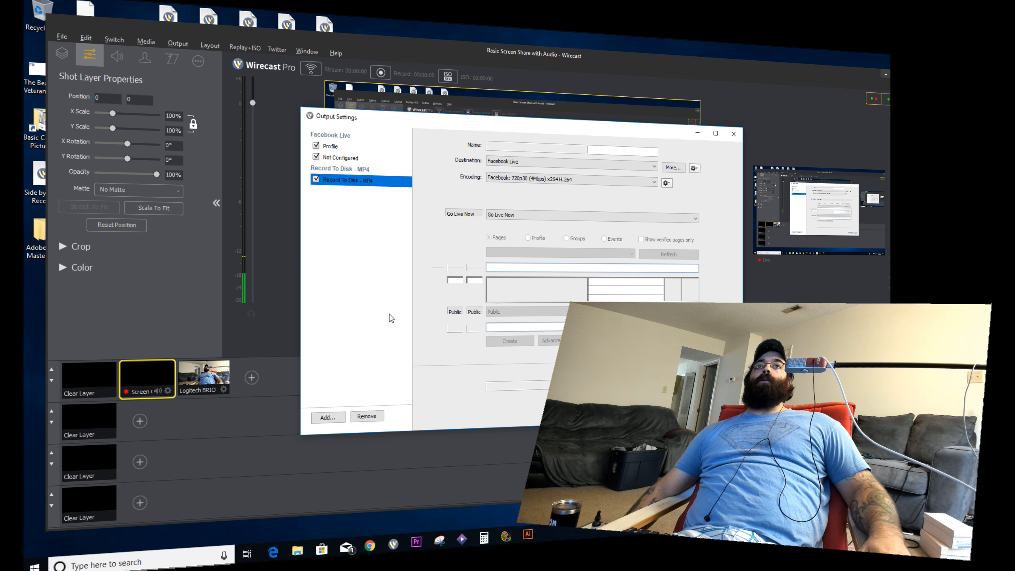
{"action": "left_click", "coordinate": [371, 417]}
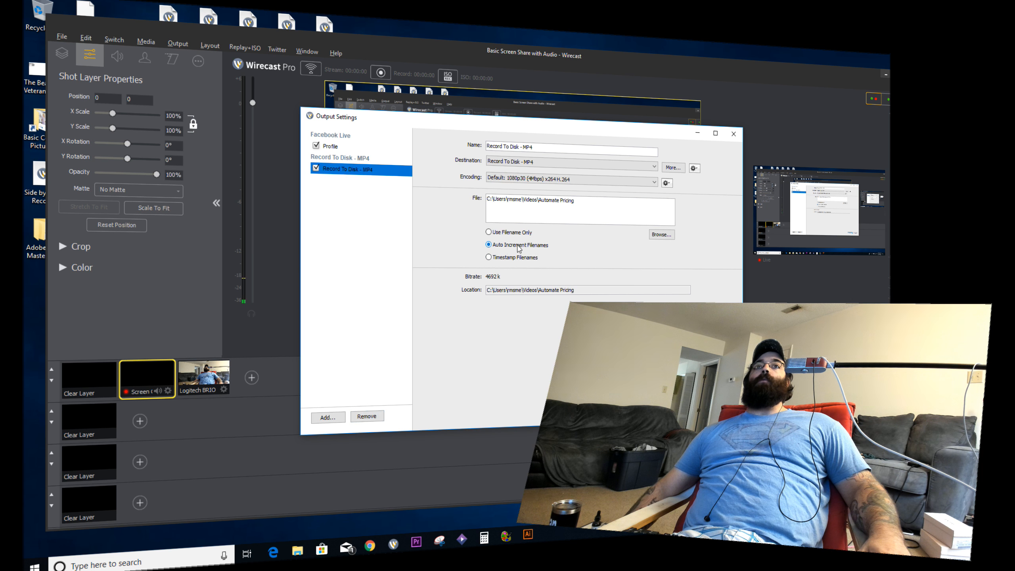
{"action": "left_click", "coordinate": [338, 146]}
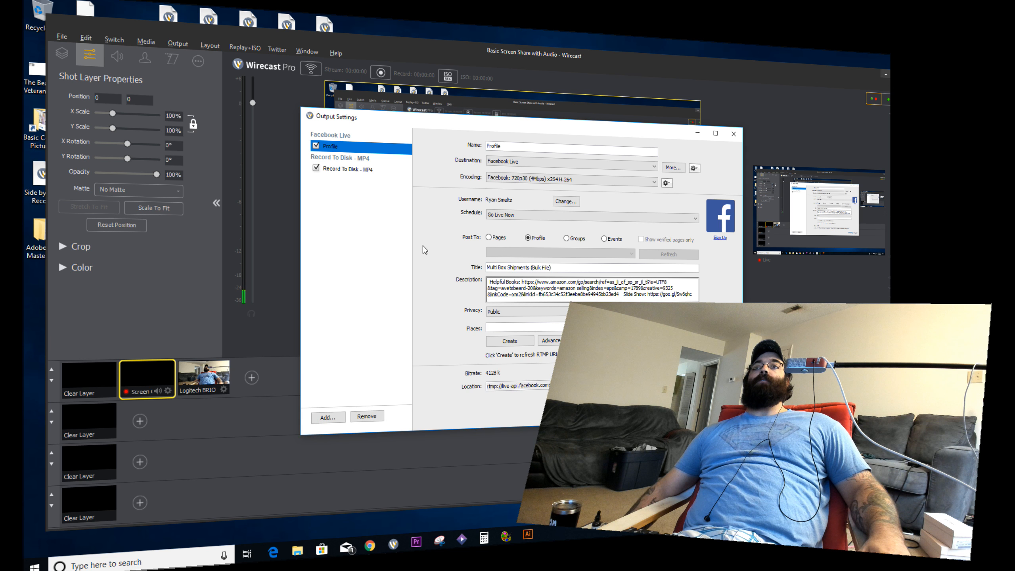
{"action": "left_click", "coordinate": [678, 404]}
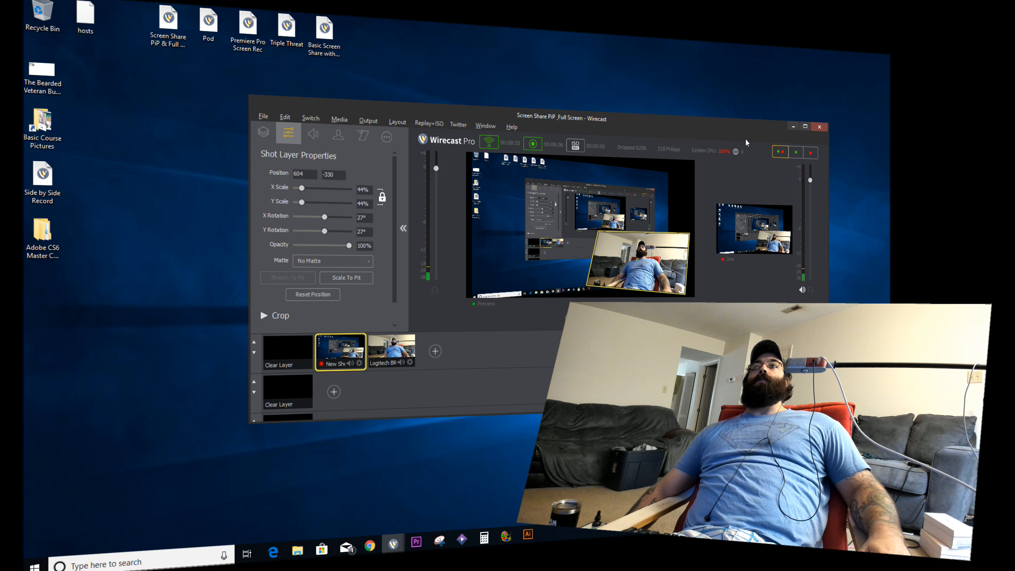
Step: Maximize the Wirecast window showing the live Screen Share PiP shot
{"action": "left_click", "coordinate": [806, 126]}
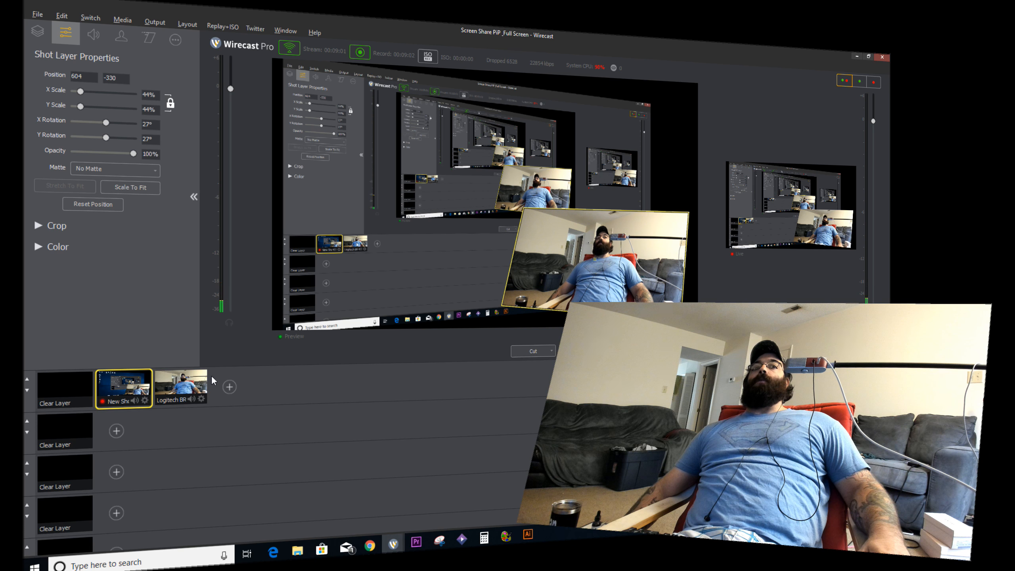
Step: Load the full-frame Logitech BRIO webcam shot into Preview
{"action": "left_click", "coordinate": [179, 387]}
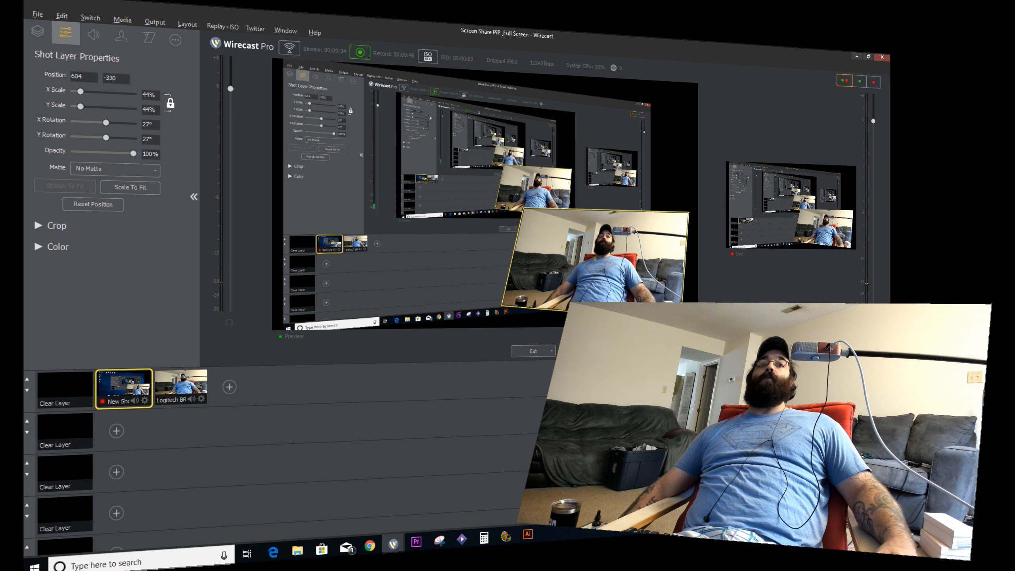
{"action": "left_click", "coordinate": [188, 388]}
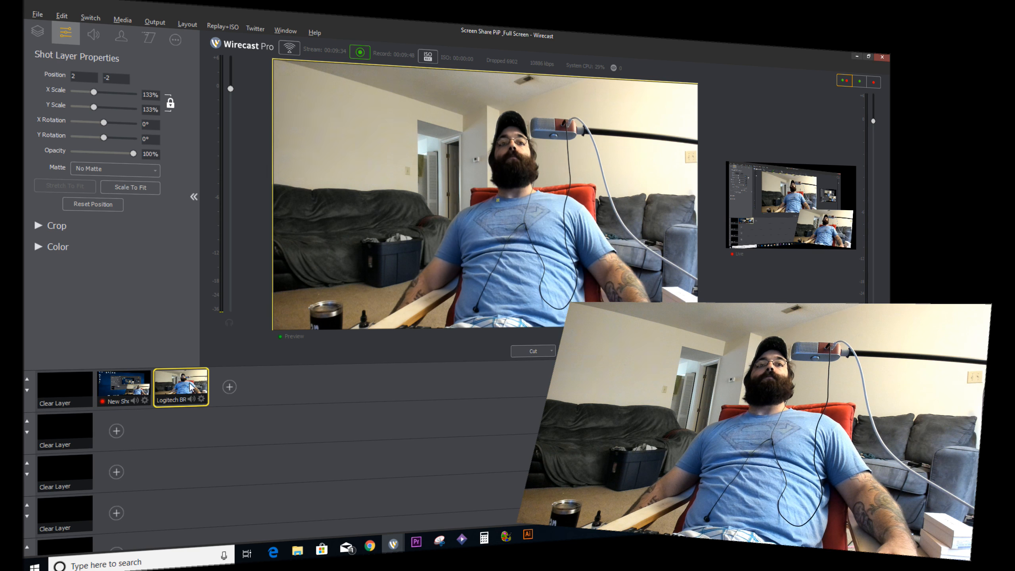